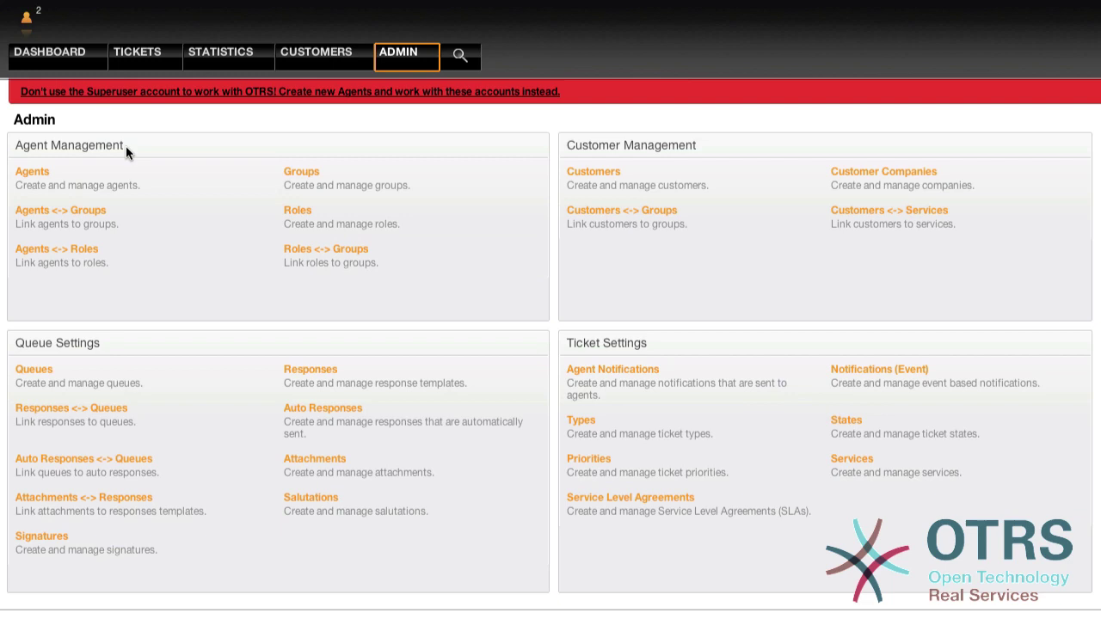
- Open the Add Agent form and enter the new agent's first and last name
click(43, 172)
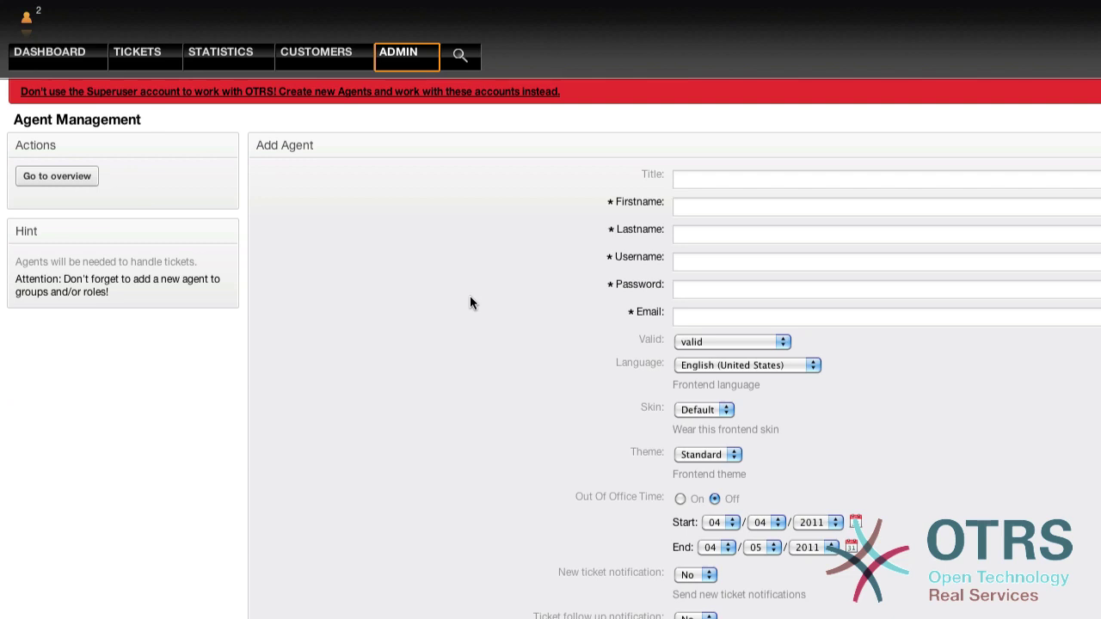
click(690, 215)
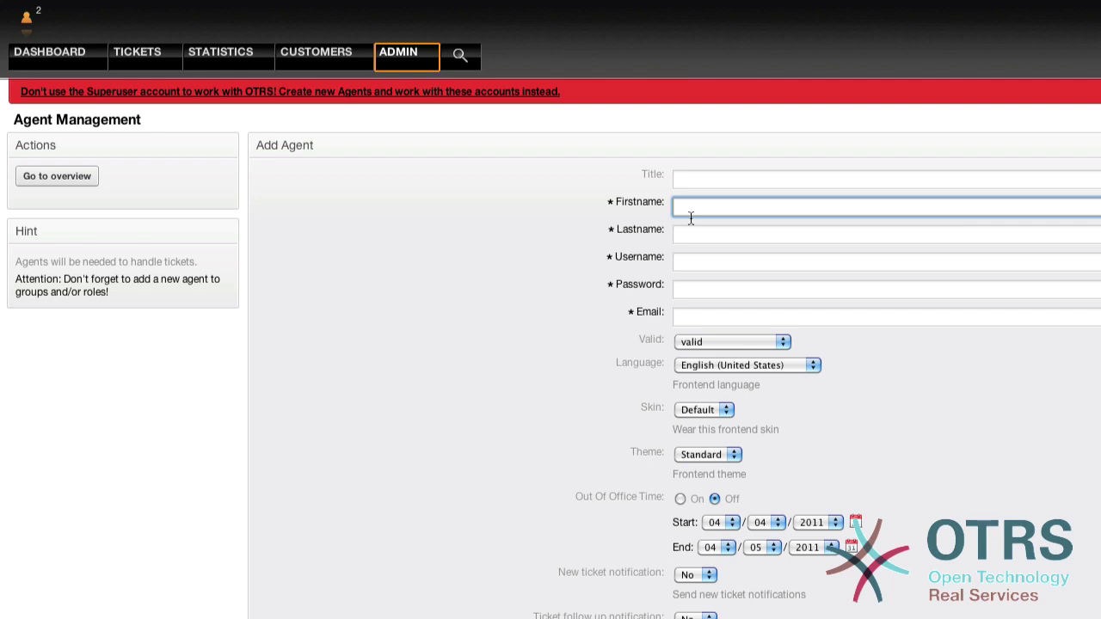
text(Mini)
key(Tab)
text(Admin)
key(Tab)
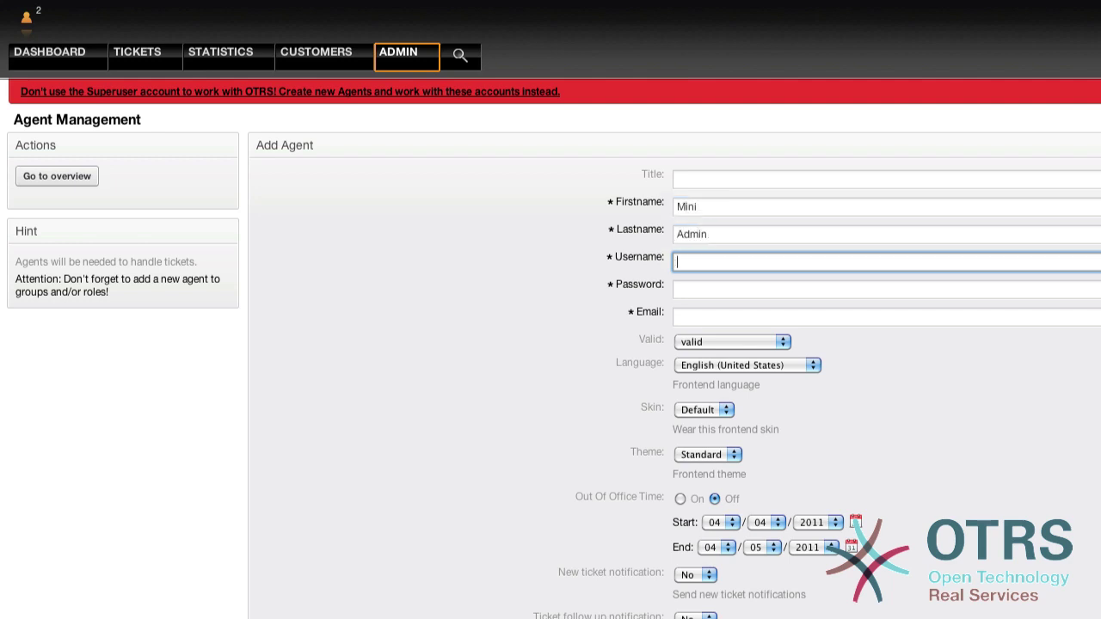
- Fill in the new agent's username, password and e-mail address
key(Tab)
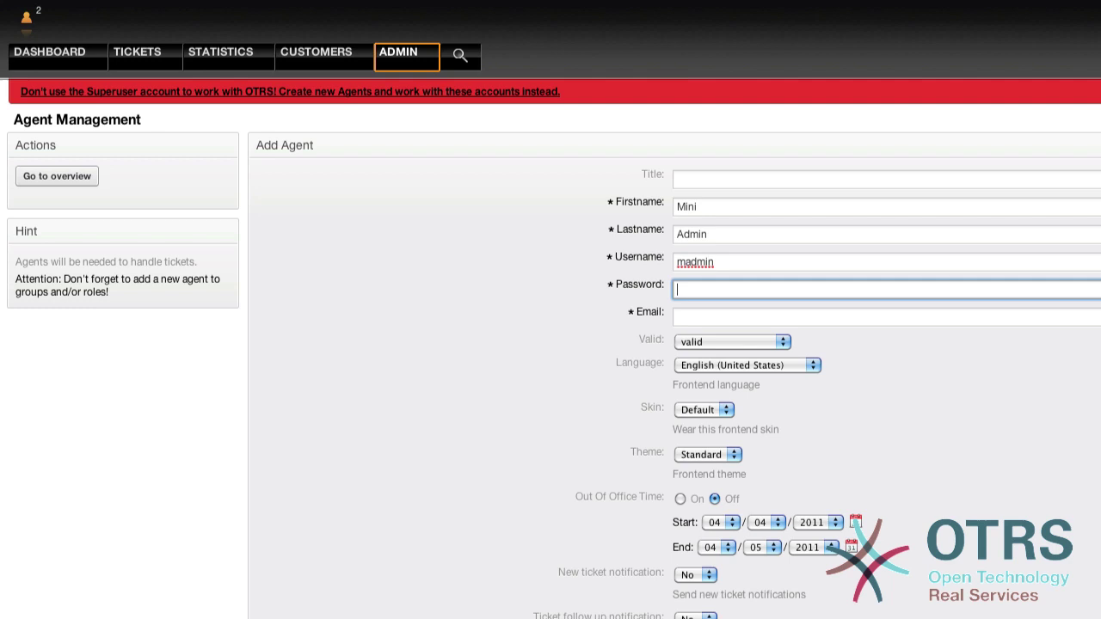
key(Tab)
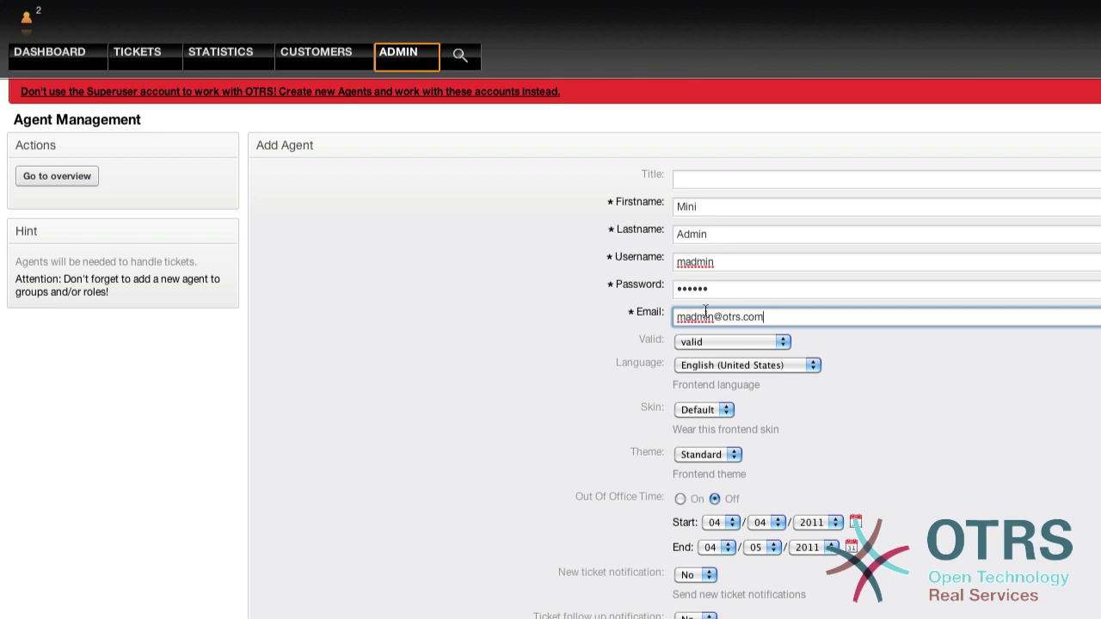
scroll(725, 342, down, 10)
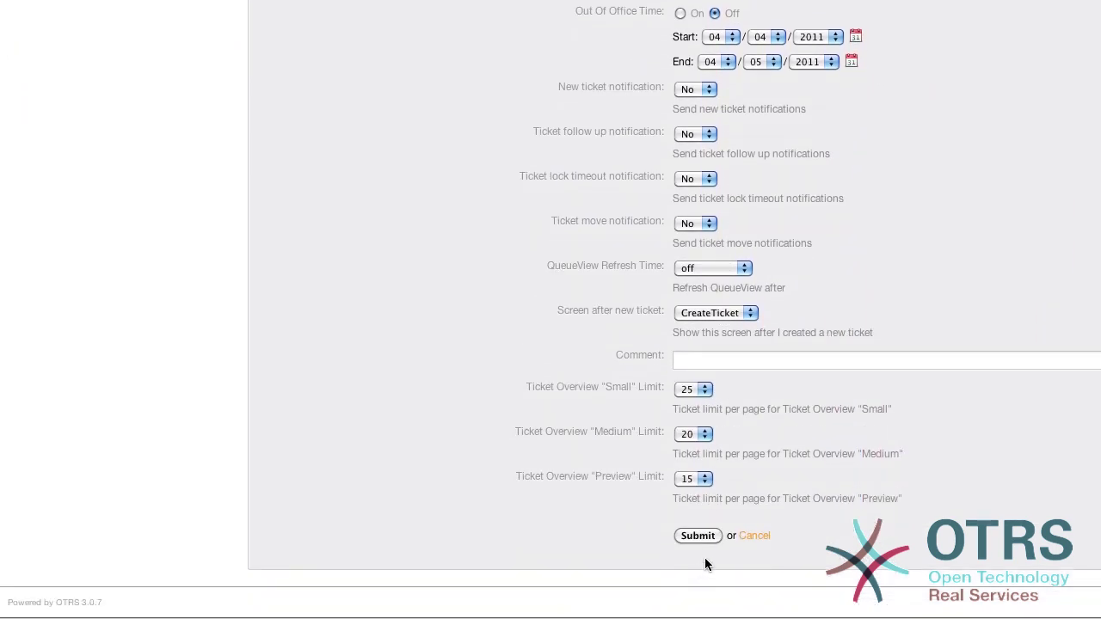
scroll(464, 430, up, 5)
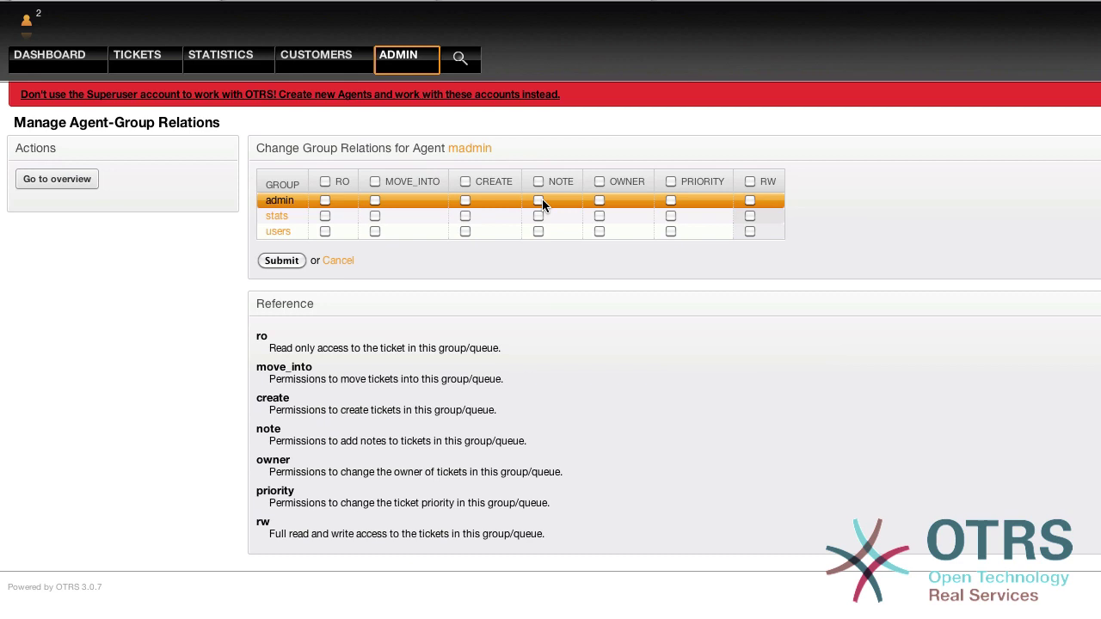
- Give the new agent RW permission on stats and return to the Agent-Group Relations overview
click(750, 215)
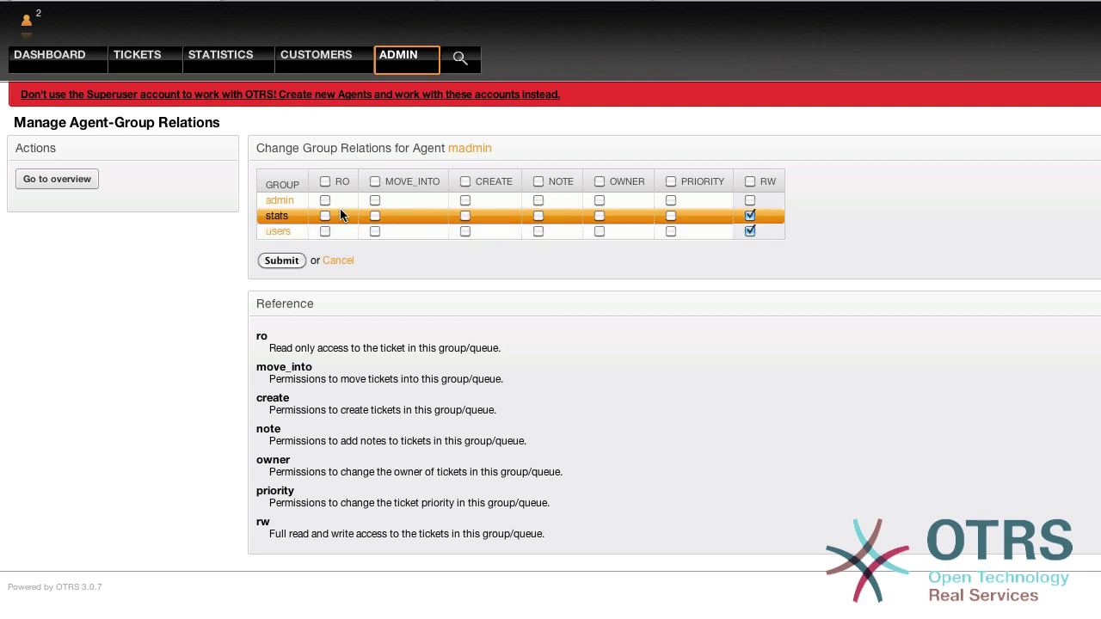
click(46, 183)
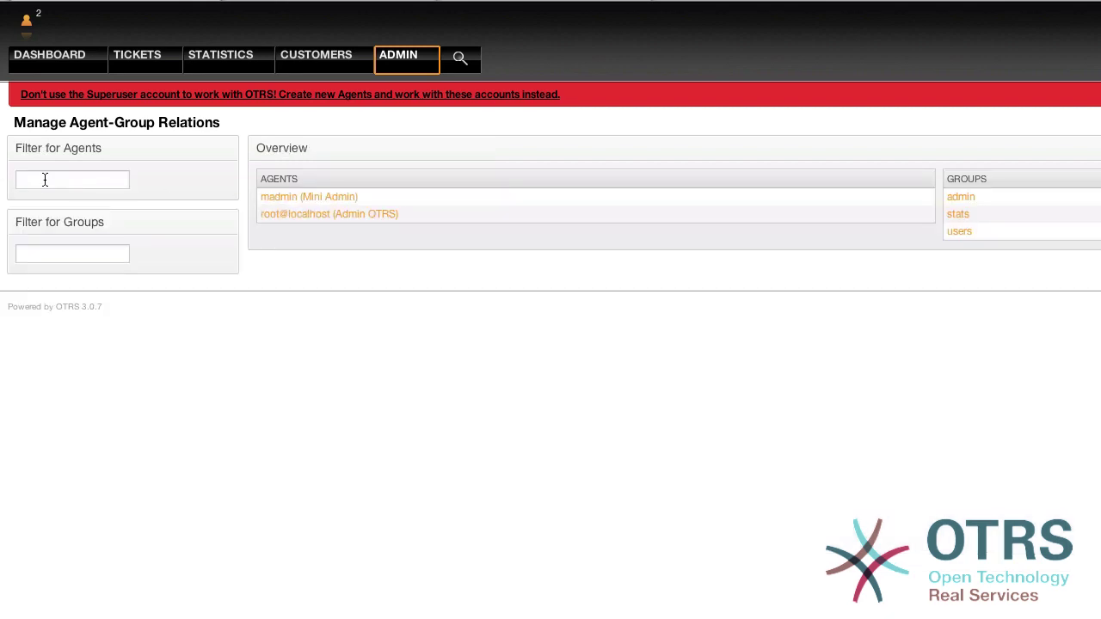
- Add a group named mini-admin with the comment 'A group for queue settings.'
click(419, 62)
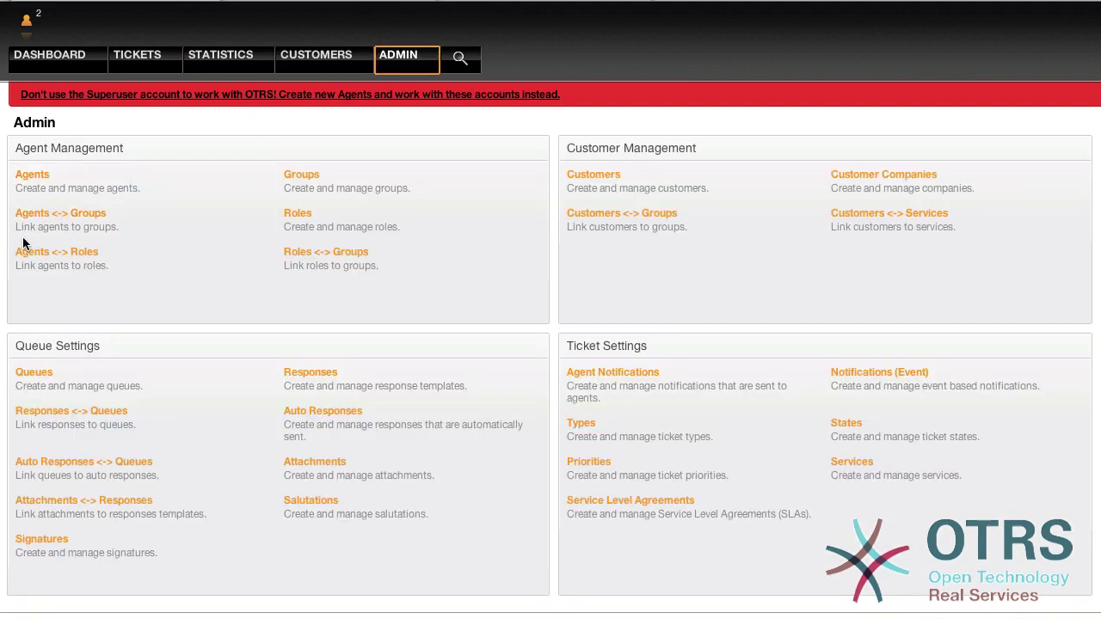
click(361, 198)
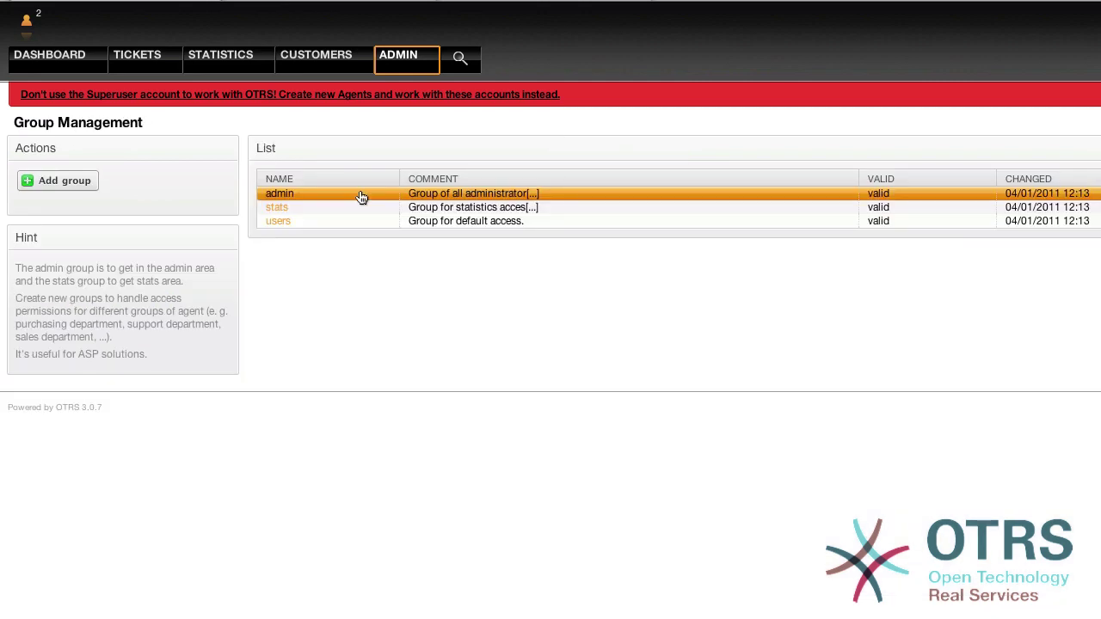
click(37, 185)
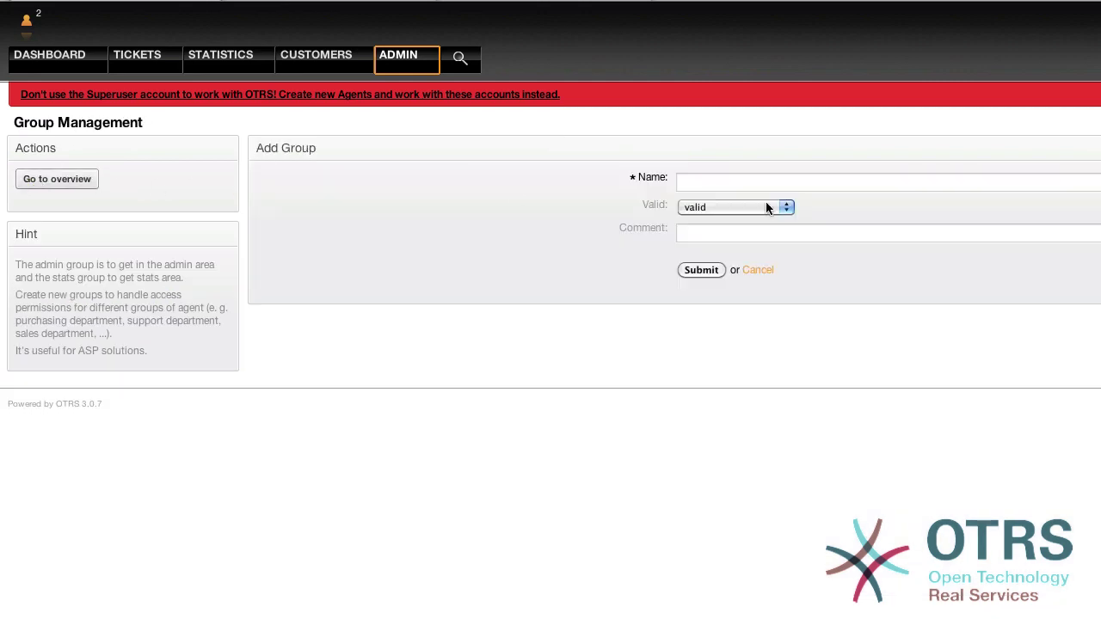
click(830, 185)
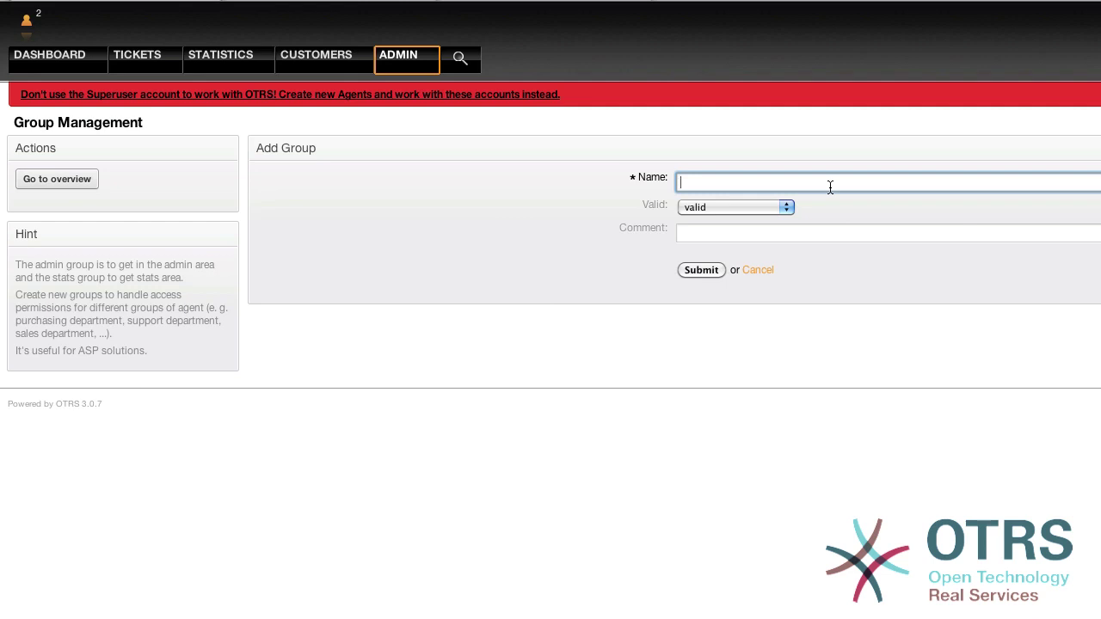
text(mini-admin)
key(Tab)
key(Tab)
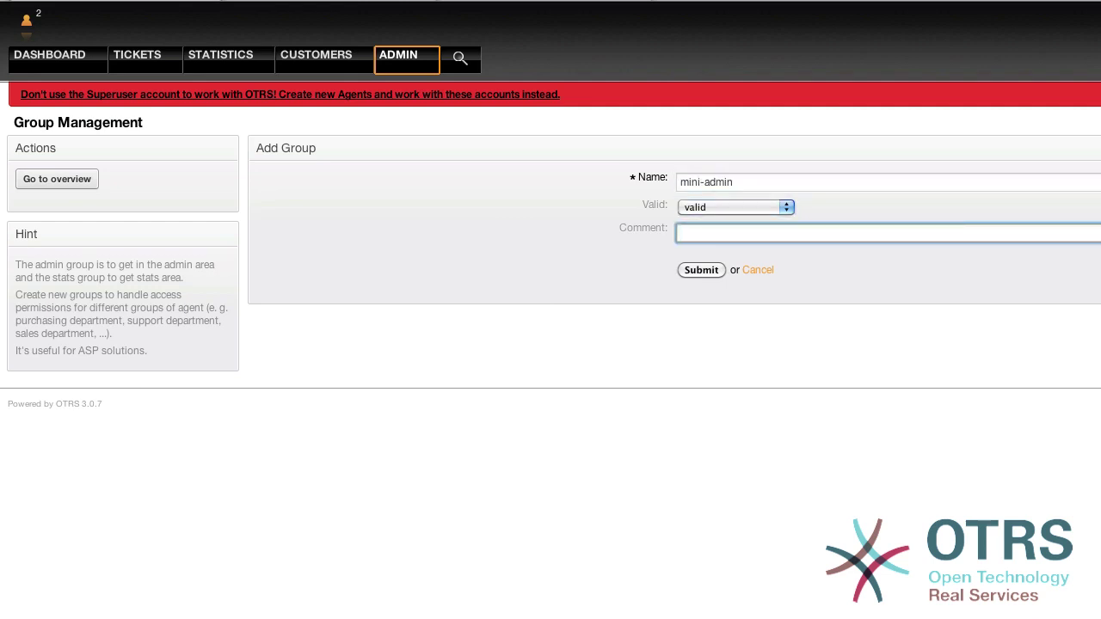
text(A group for queue settings.)
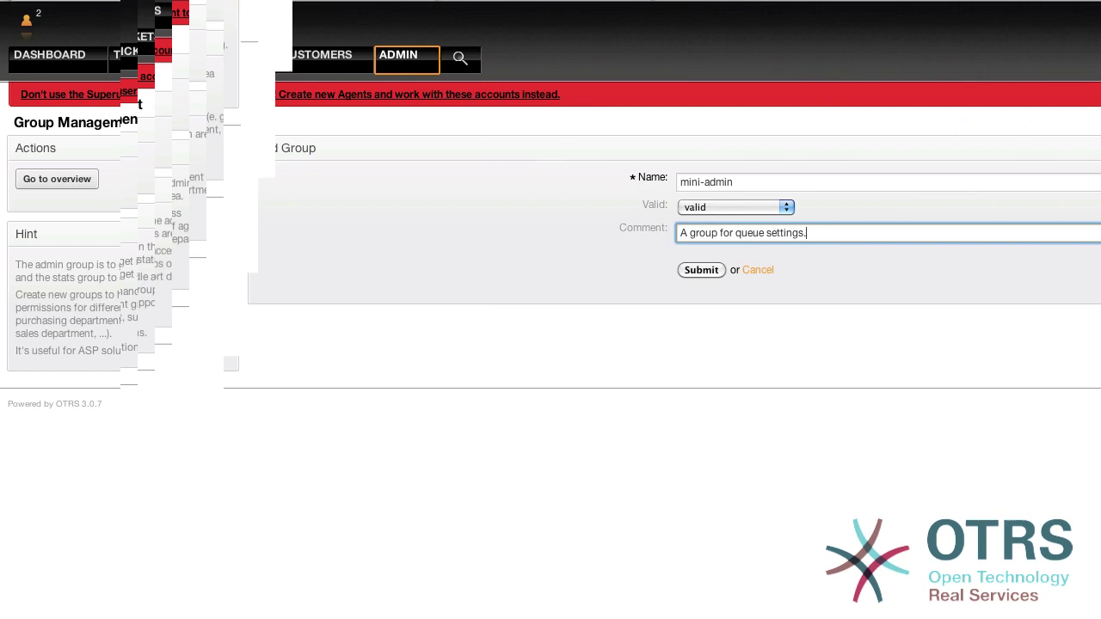
- Save the mini-admin group, grant the new agent RW access to it, and go back to Admin
click(709, 270)
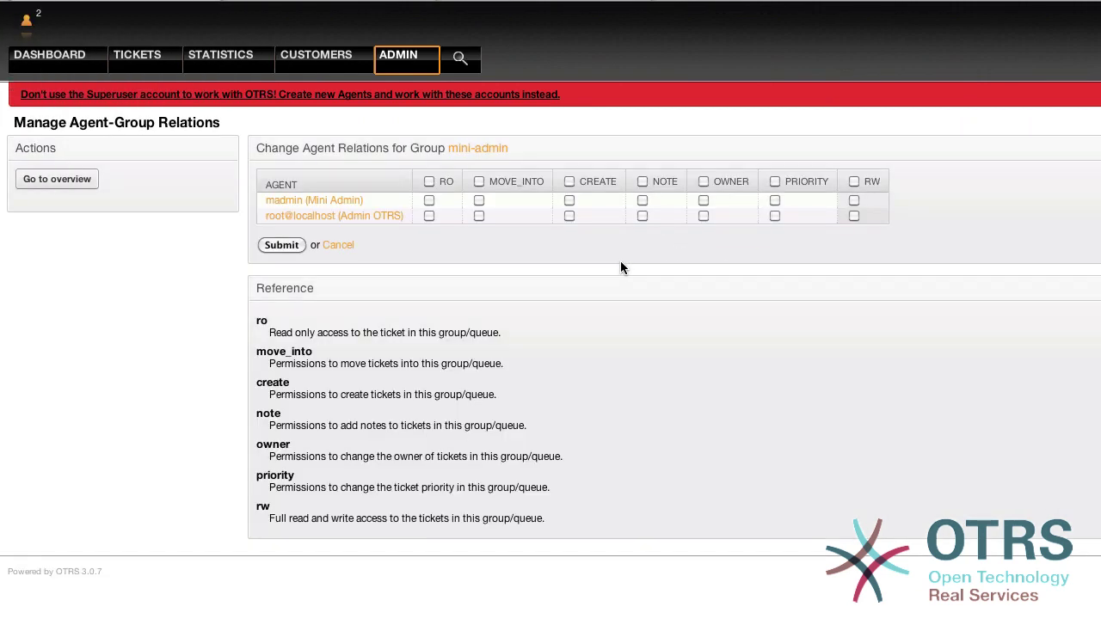
click(854, 199)
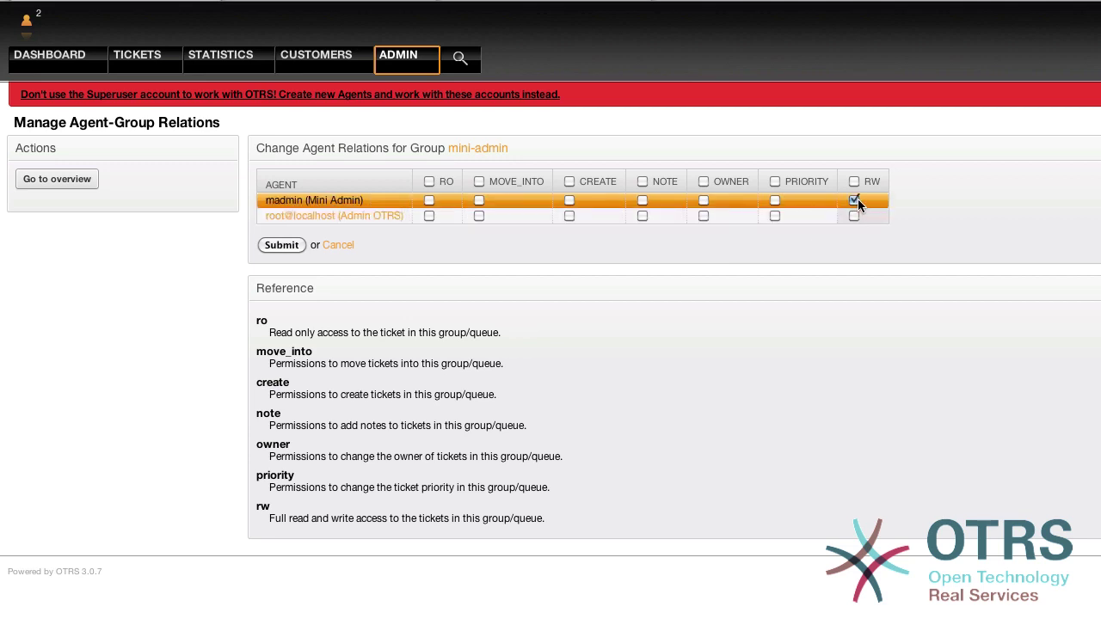
click(283, 246)
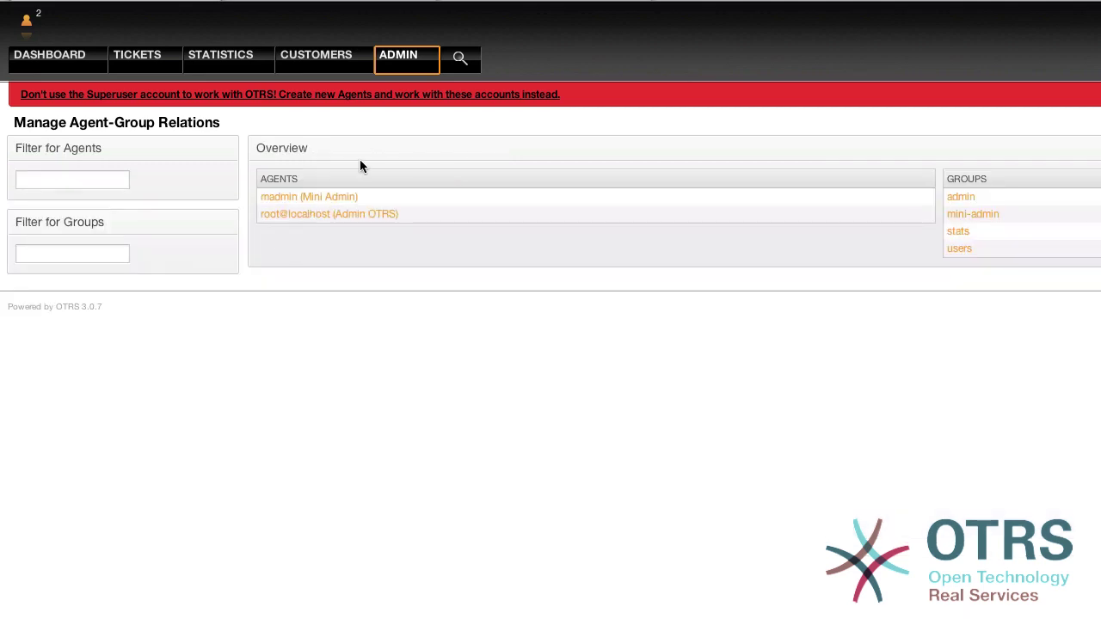
click(401, 56)
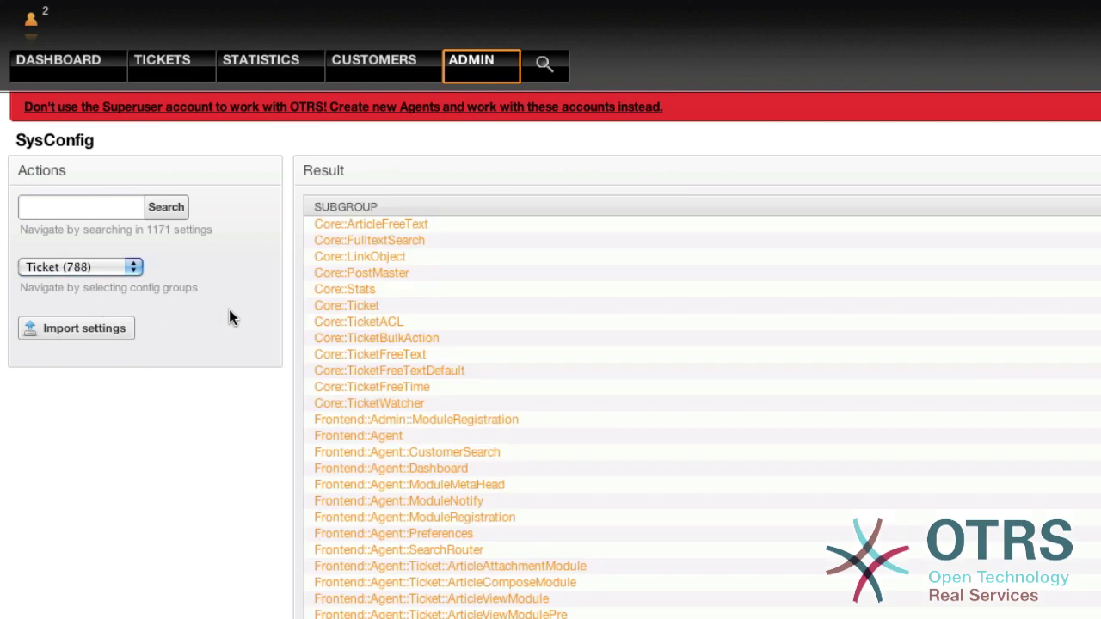
scroll(504, 340, down, 3)
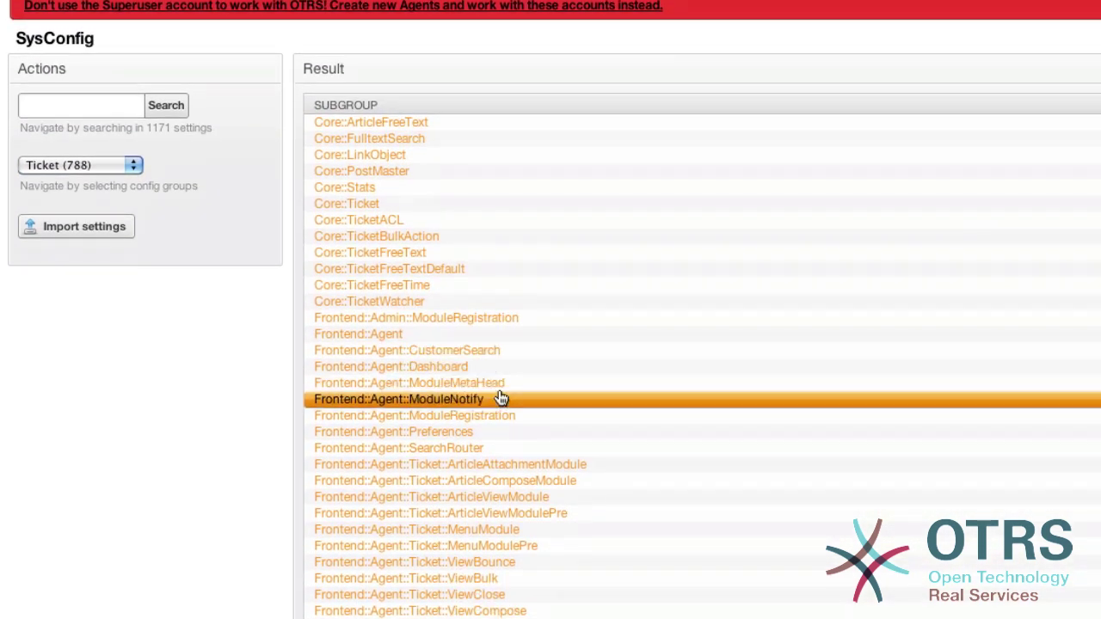
- In Frontend::Admin::ModuleRegistration, add mini-admin as a second AdminResponse group and save
click(483, 326)
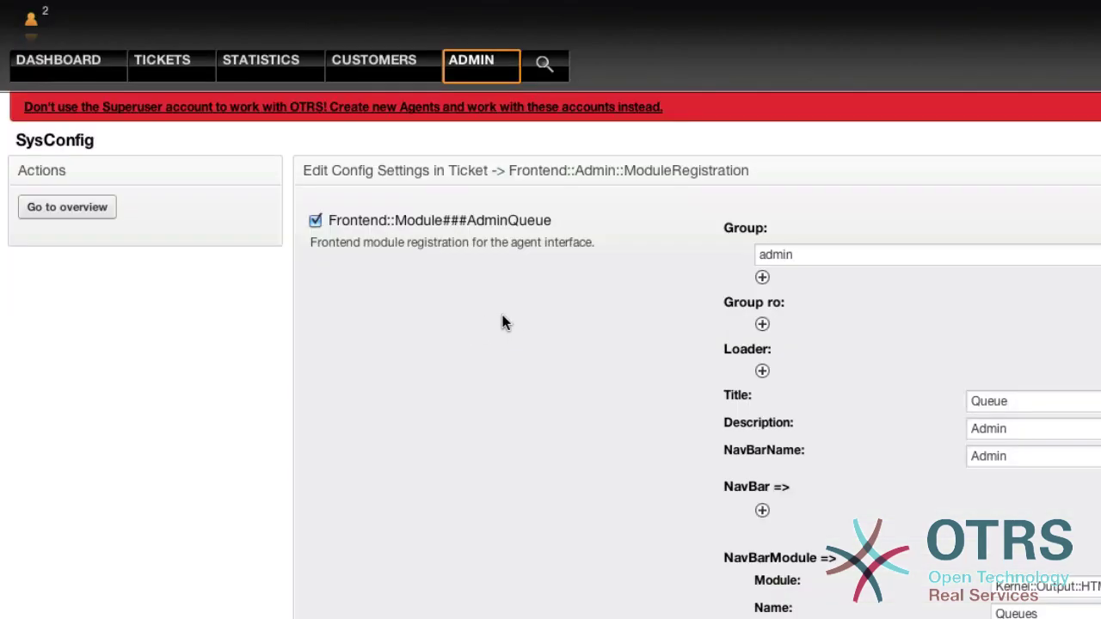
scroll(561, 324, down, 3)
scroll(563, 325, down, 2)
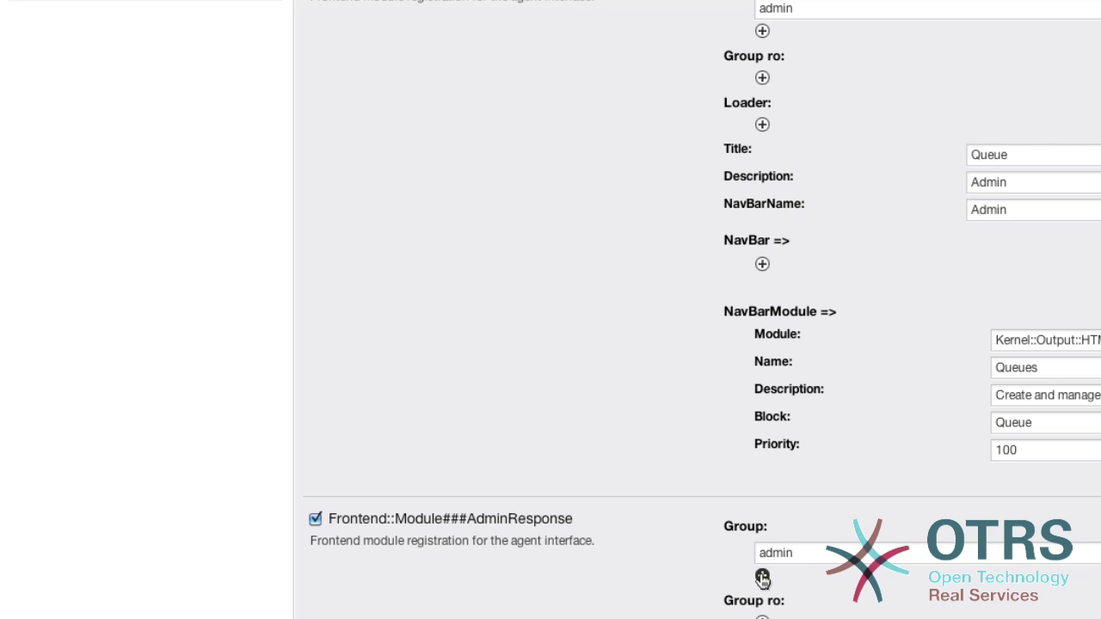
click(762, 578)
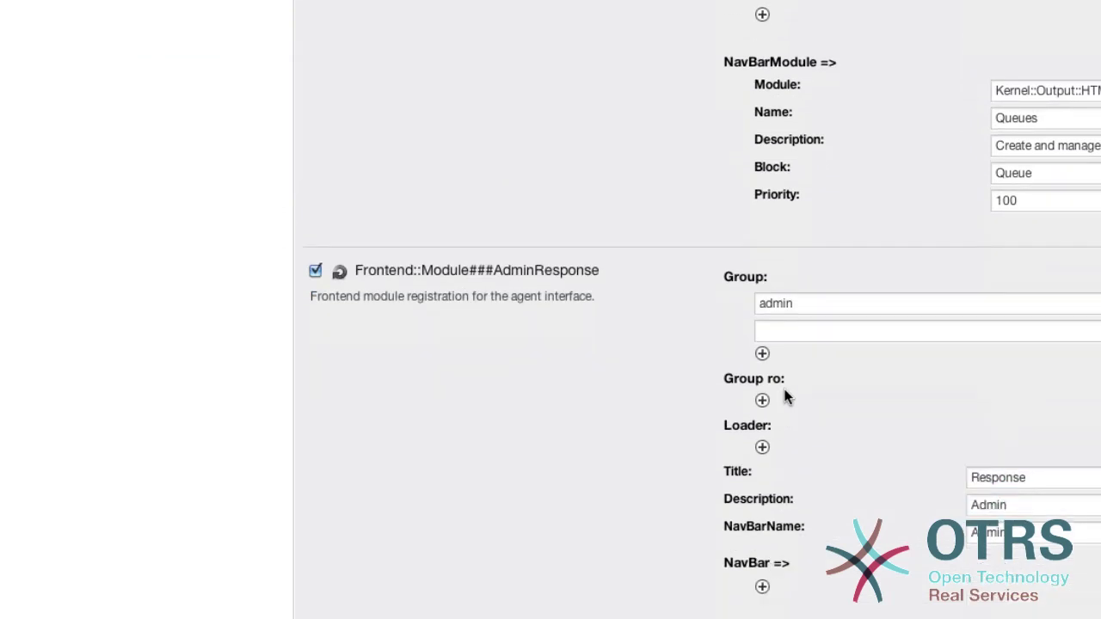
click(782, 335)
text(mini-)
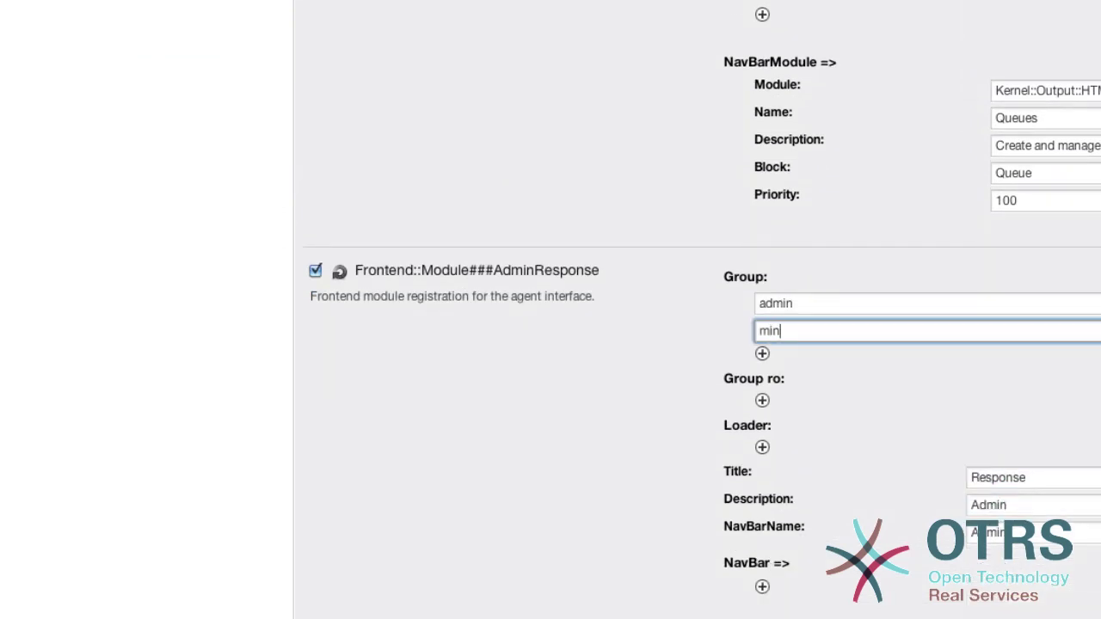
text(admin)
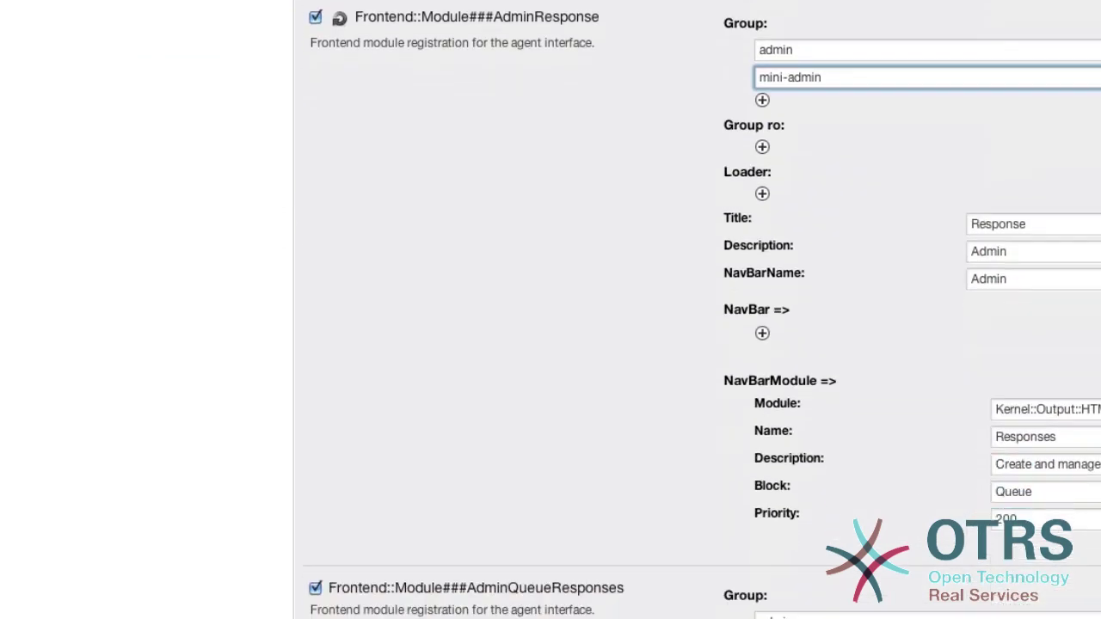
key(Return)
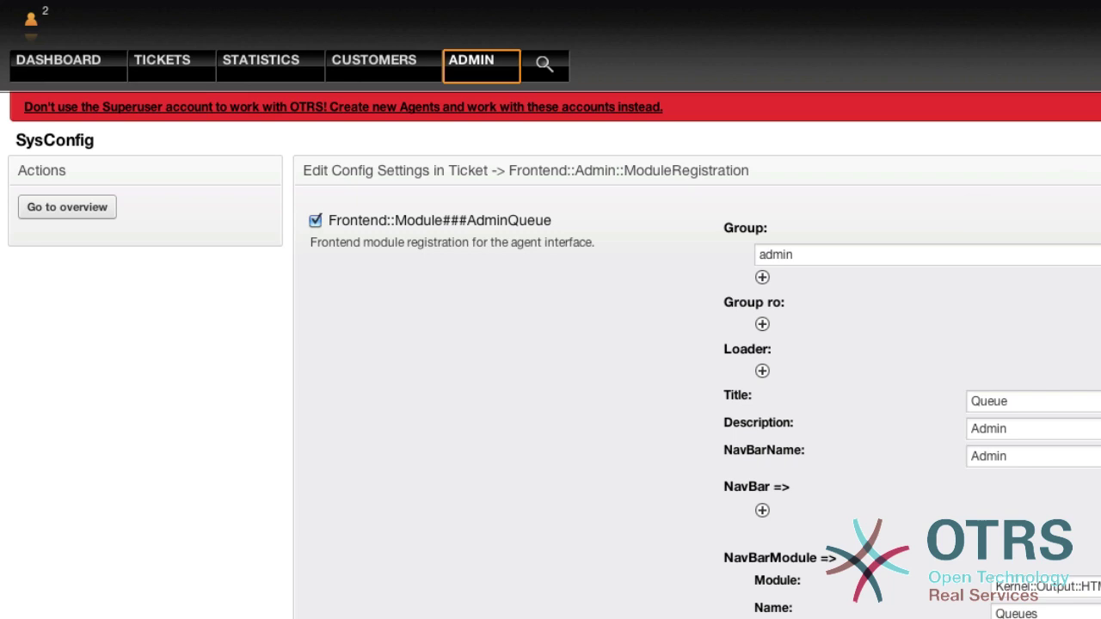
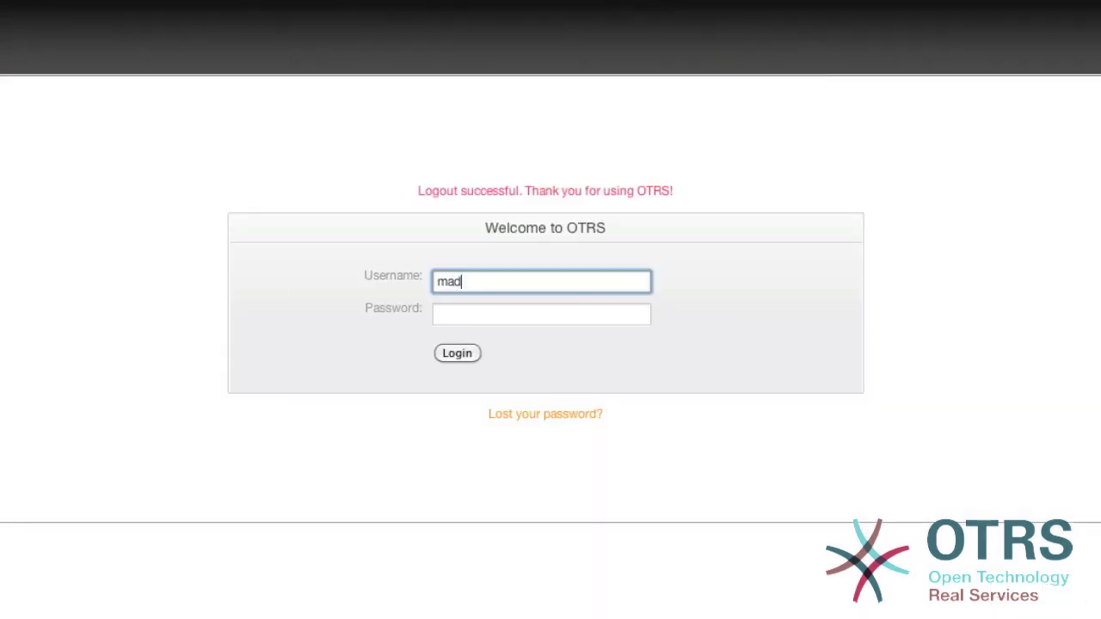
- Log in with the new mini-admin agent's username and password
key(Tab)
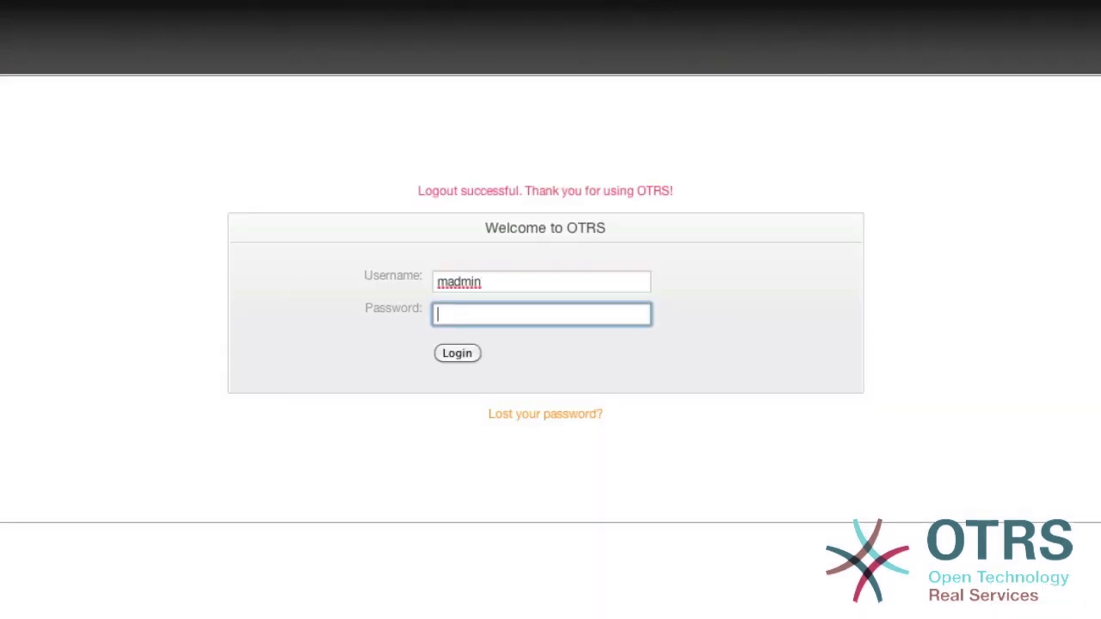
key(Return)
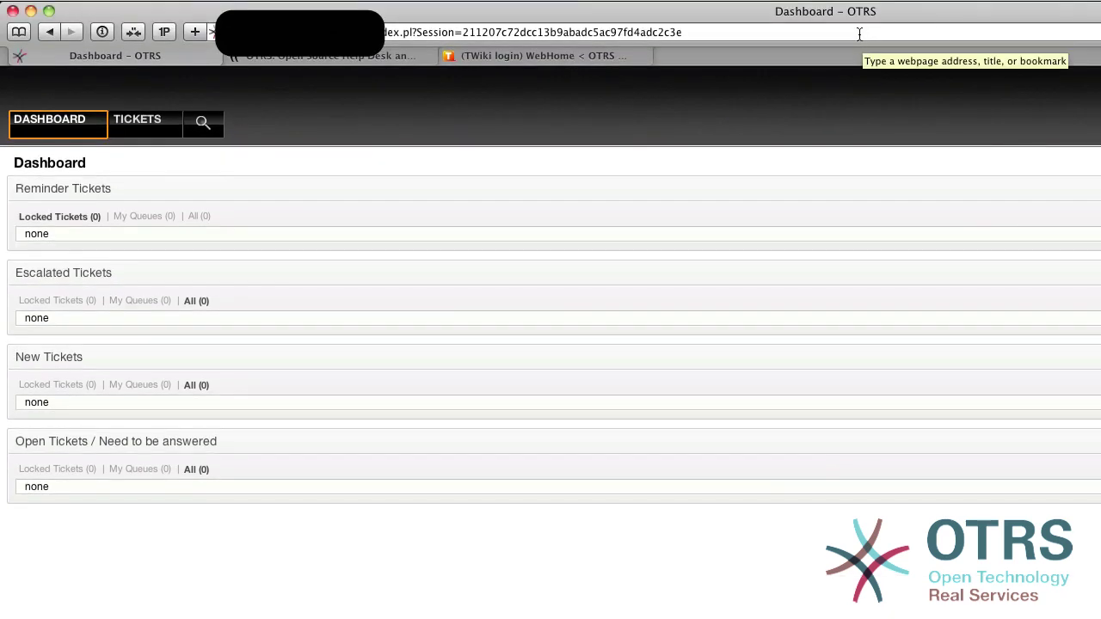
- Navigate directly to index.pl?Action=AdminResponse to reach the responses administration page
click(859, 34)
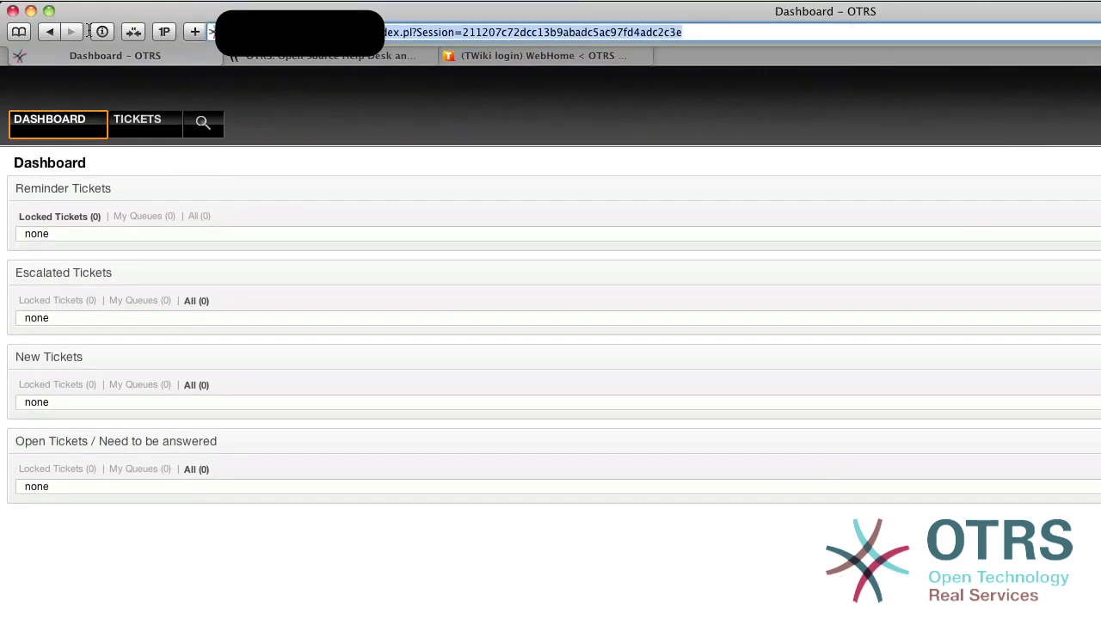
key(super+v)
key(Return)
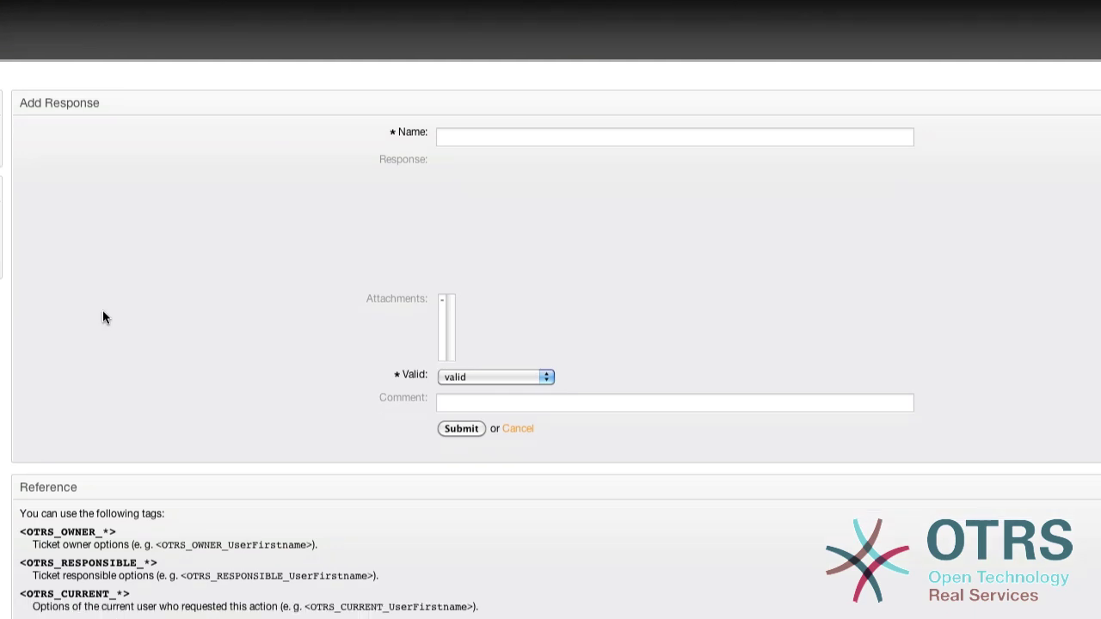
- Create a response named 'New Response.' with the text 'A response by the mini-admin.'
scroll(378, 351, down, 3)
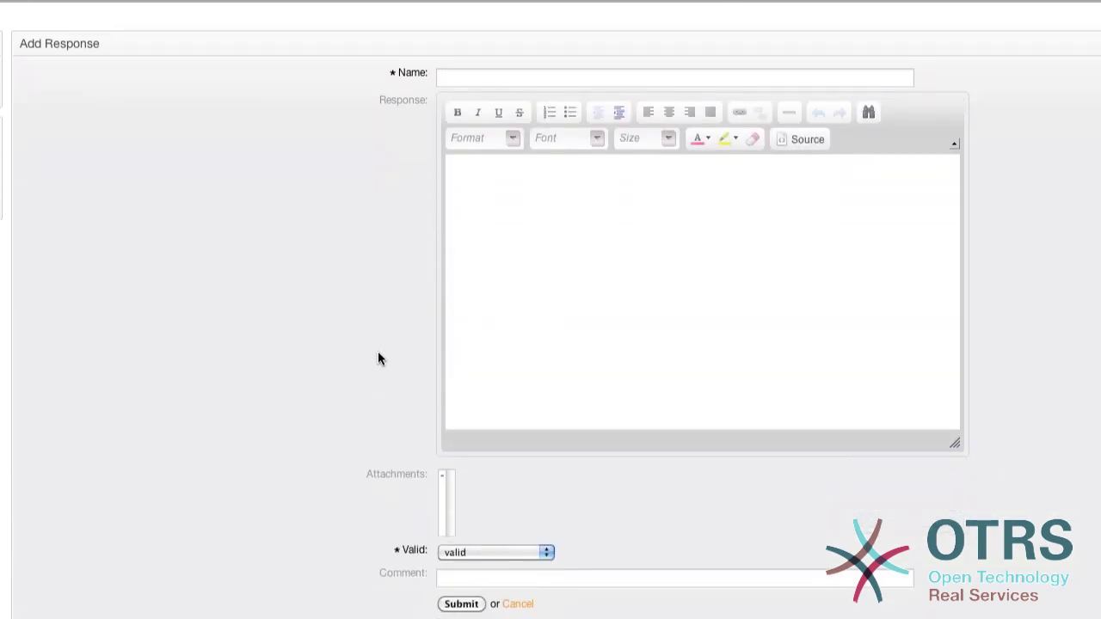
scroll(387, 326, up, 2)
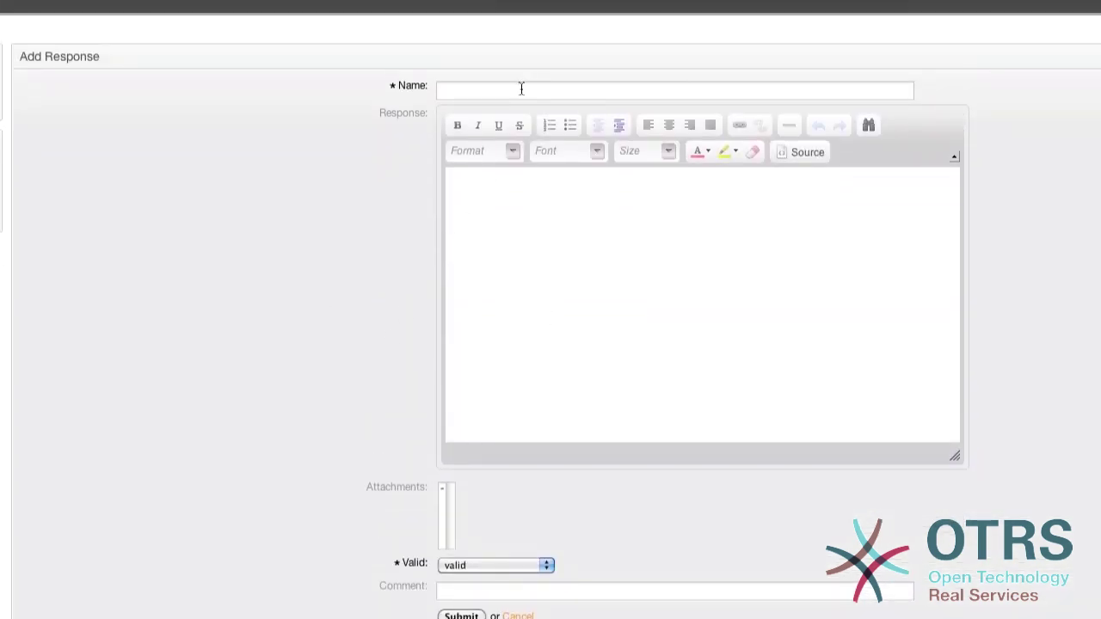
click(520, 89)
text(New R)
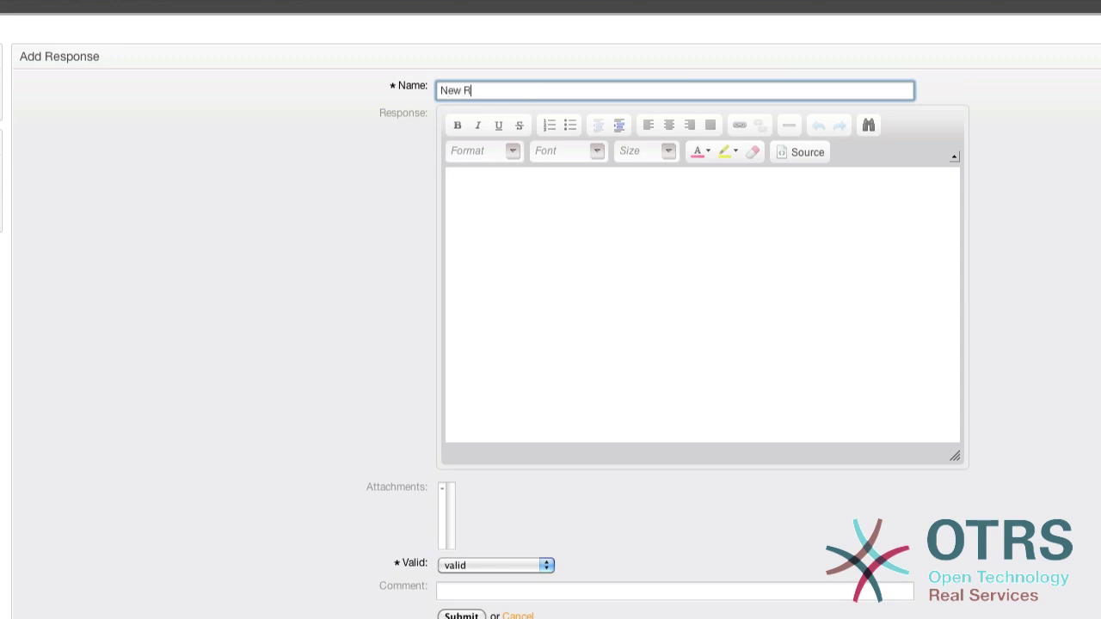
text(esponse.)
click(545, 284)
text(A response by the mini-admin.)
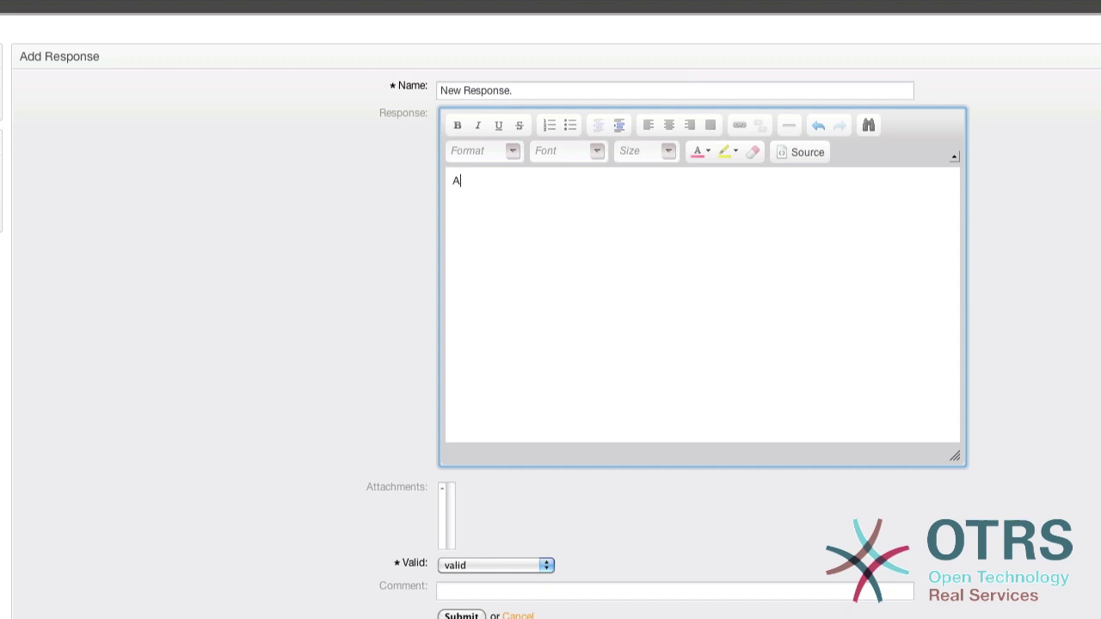
click(461, 616)
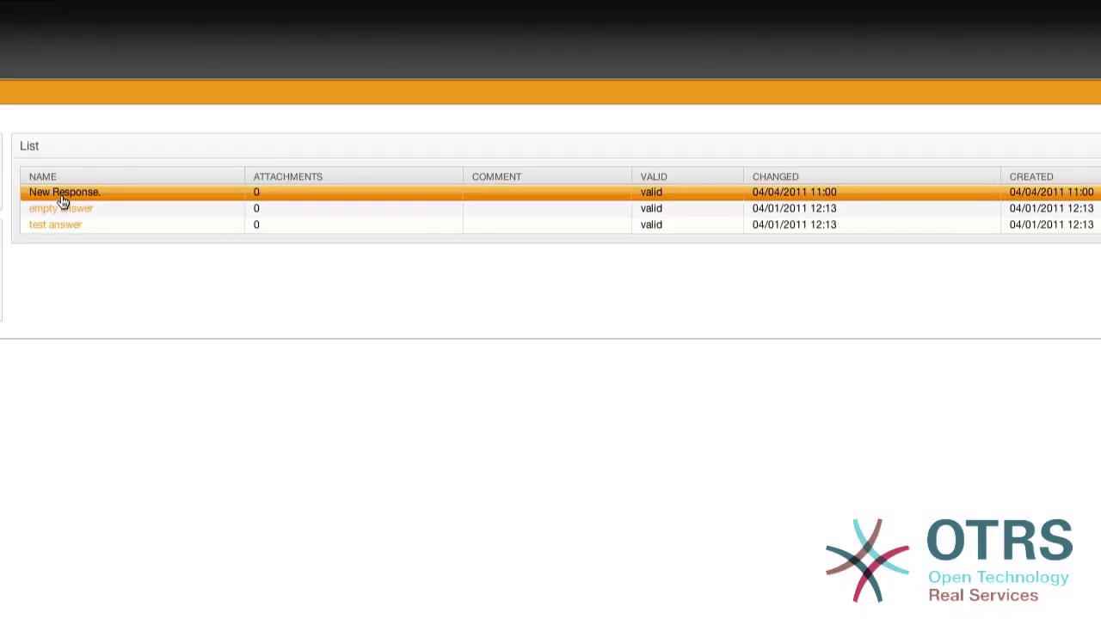